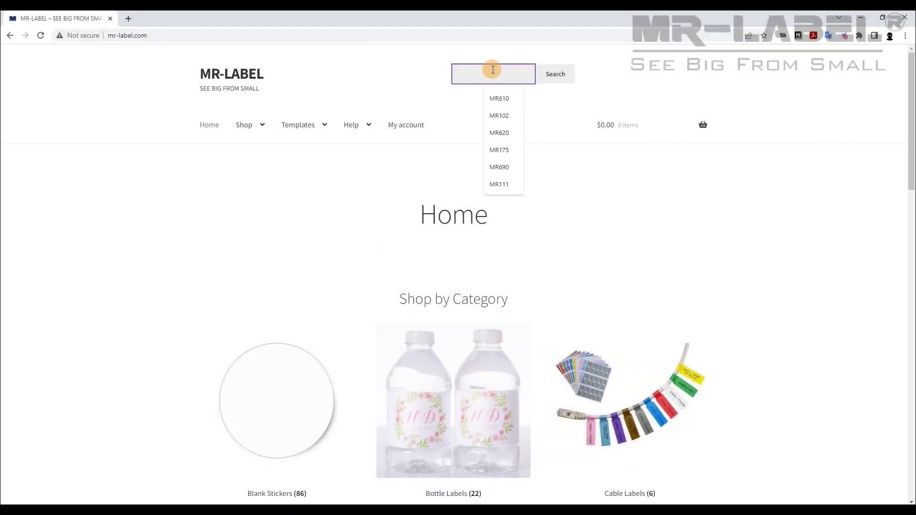
Step: Search the MR-LABEL website for MR620 and scroll through the results
{"action": "type", "text": "MR620"}
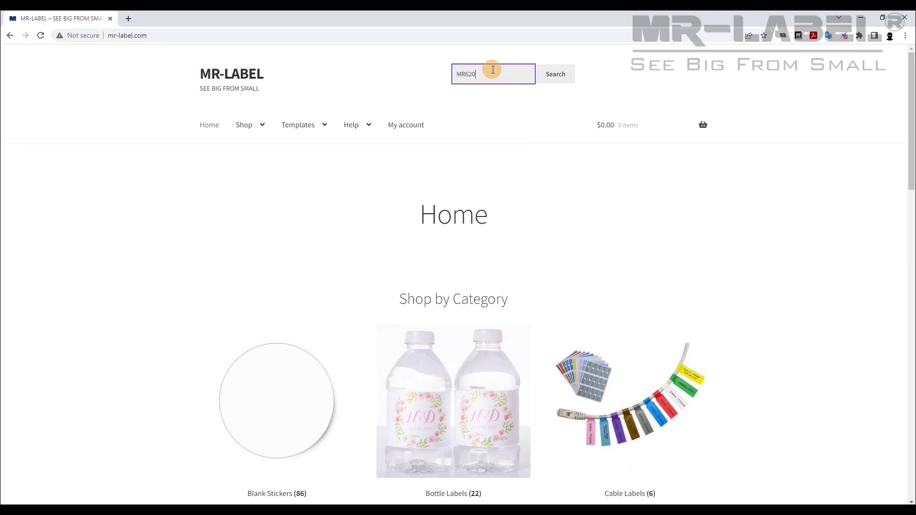
{"action": "left_click", "coordinate": [558, 75]}
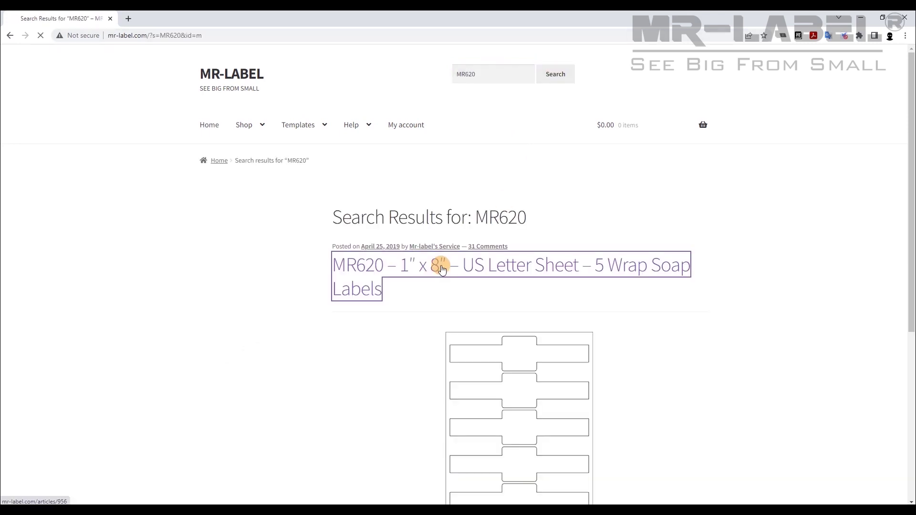
{"action": "scroll", "coordinate": [610, 169], "scroll_direction": "down", "scroll_amount": 2}
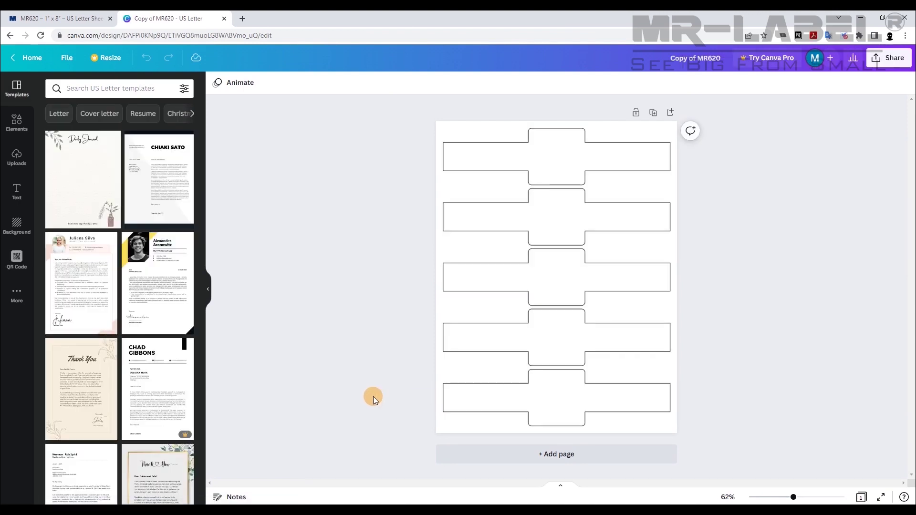
Step: Place a Sketchy Flowers graphic and a text group under it on the top label
{"action": "left_click", "coordinate": [17, 123]}
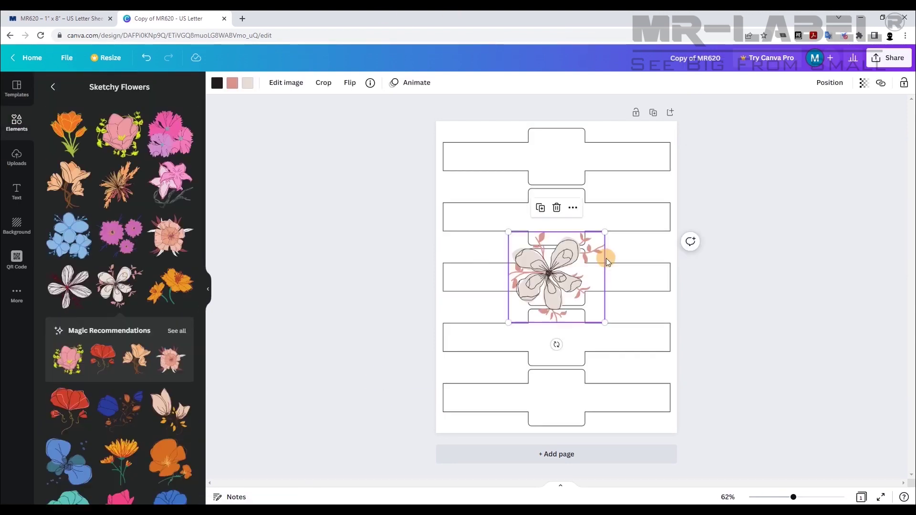
{"action": "left_click_drag", "start_coordinate": [557, 270], "coordinate": [556, 148]}
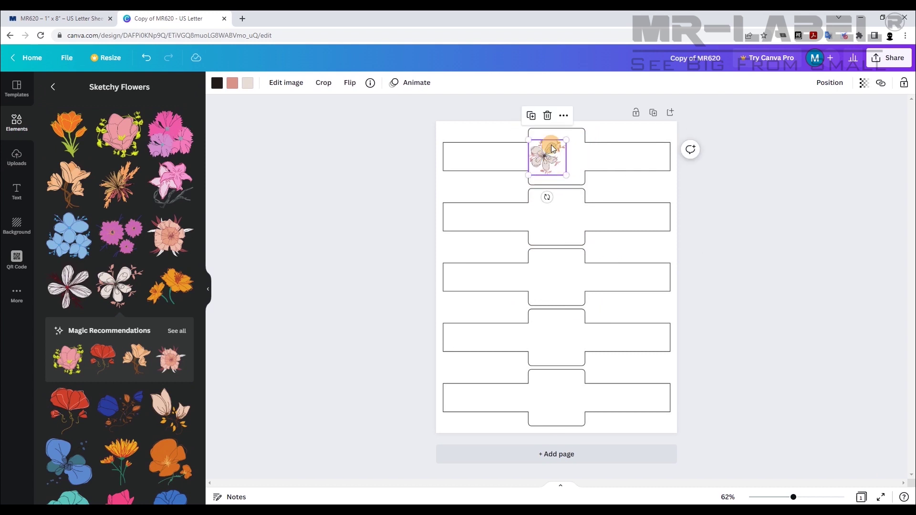
{"action": "left_click", "coordinate": [17, 190]}
{"action": "scroll", "coordinate": [152, 326], "scroll_direction": "down", "scroll_amount": 5}
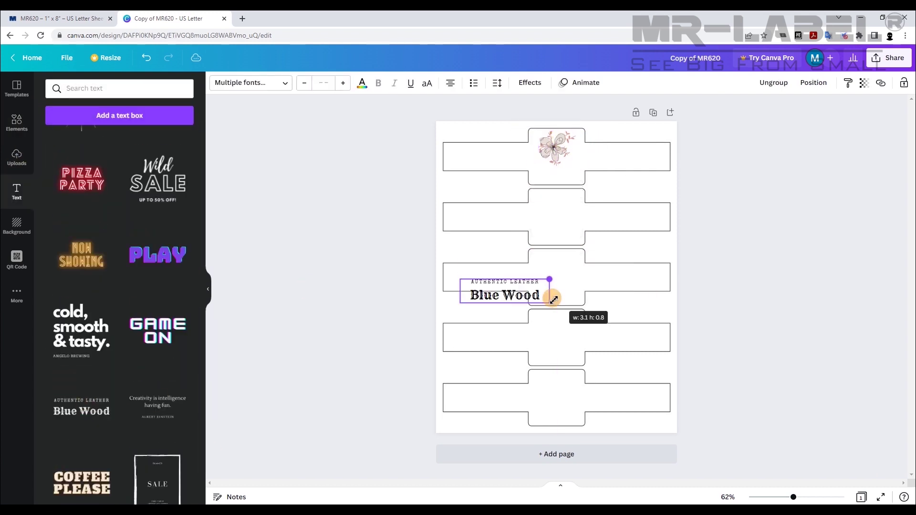
{"action": "left_click_drag", "start_coordinate": [549, 302], "coordinate": [566, 173]}
{"action": "scroll", "coordinate": [566, 173], "scroll_direction": "up", "scroll_amount": 5}
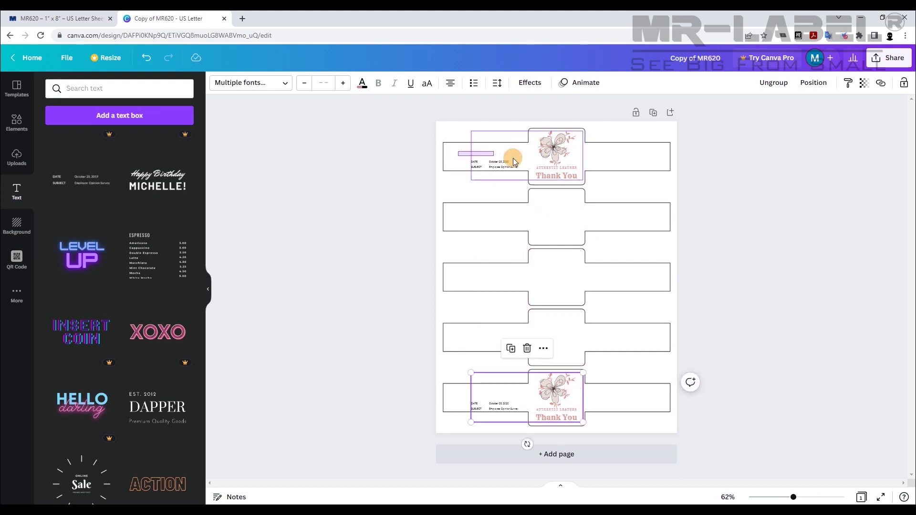
Step: Duplicate the top label design, then align all copies left and space them evenly vertically
{"action": "left_click", "coordinate": [513, 159]}
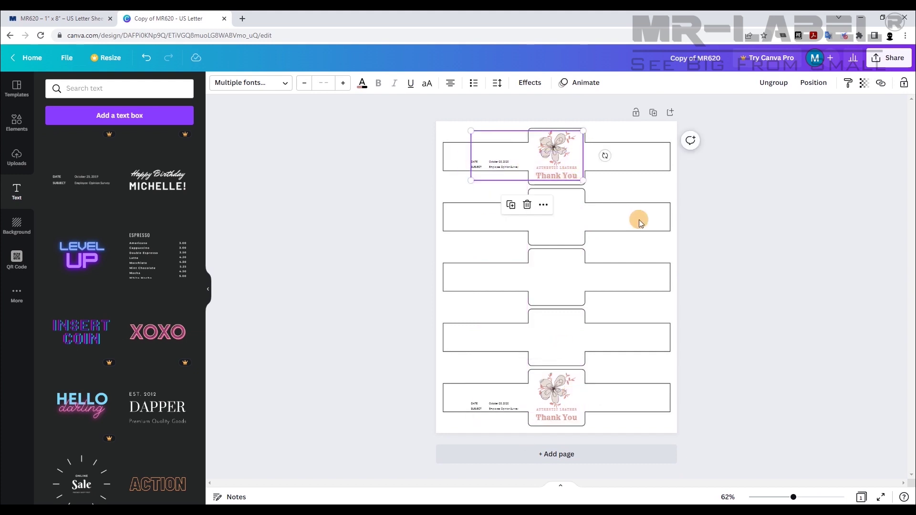
{"action": "key", "text": "ctrl+d"}
{"action": "key", "text": "ctrl+d"}
{"action": "key", "text": "ctrl+d"}
{"action": "left_click_drag", "start_coordinate": [452, 124], "coordinate": [600, 426]}
{"action": "left_click", "coordinate": [830, 83]}
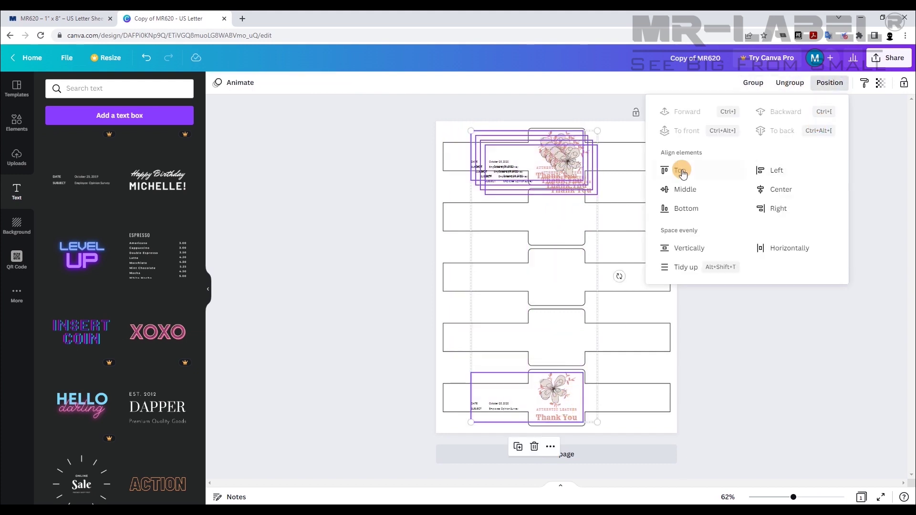
{"action": "left_click", "coordinate": [706, 249]}
{"action": "left_click", "coordinate": [772, 168]}
{"action": "left_click", "coordinate": [736, 362]}
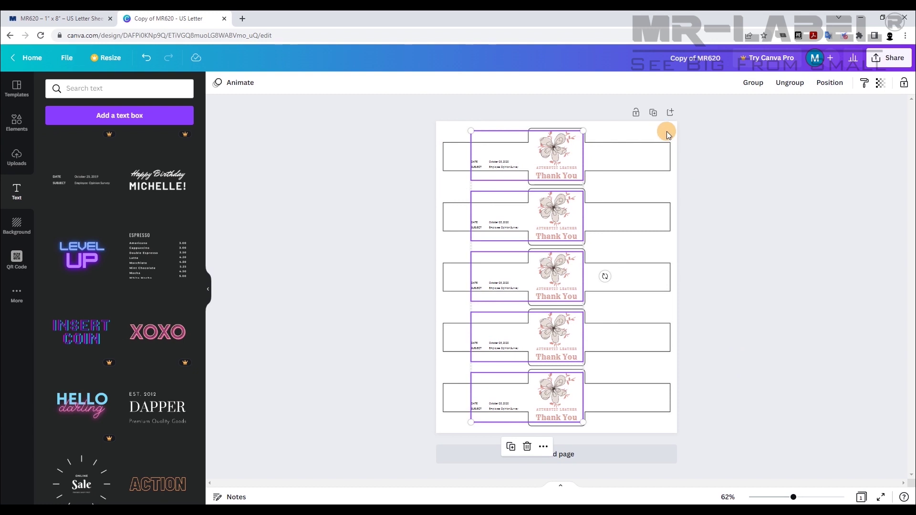
{"action": "left_click", "coordinate": [666, 131]}
Step: Set the label outline background image's transparency to 0
{"action": "left_click", "coordinate": [880, 84]}
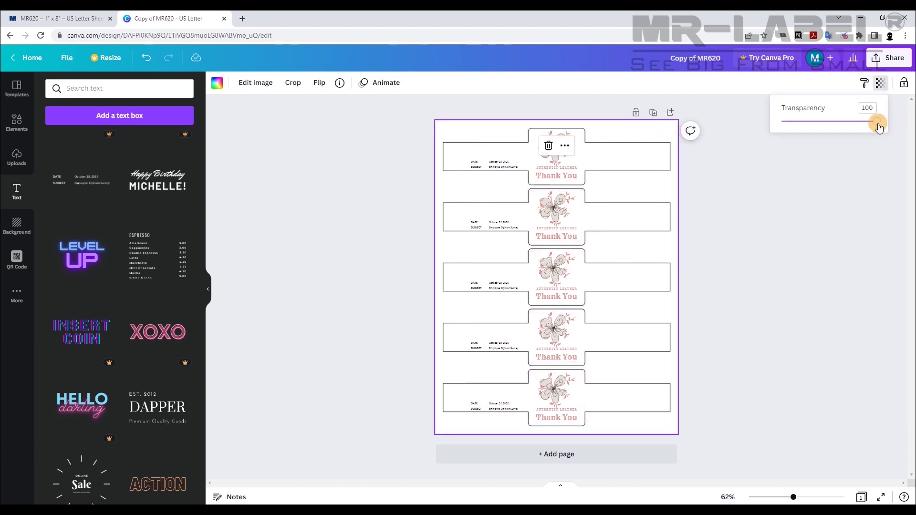
{"action": "left_click_drag", "start_coordinate": [854, 125], "coordinate": [766, 131]}
{"action": "left_click", "coordinate": [781, 190]}
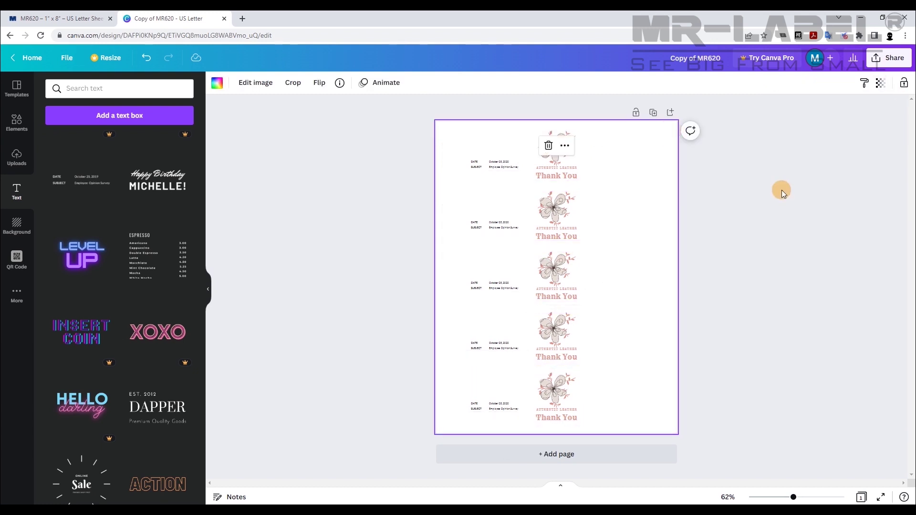
Step: Download the design as a PDF Print file, Copy of MR620.pdf
{"action": "left_click", "coordinate": [885, 67]}
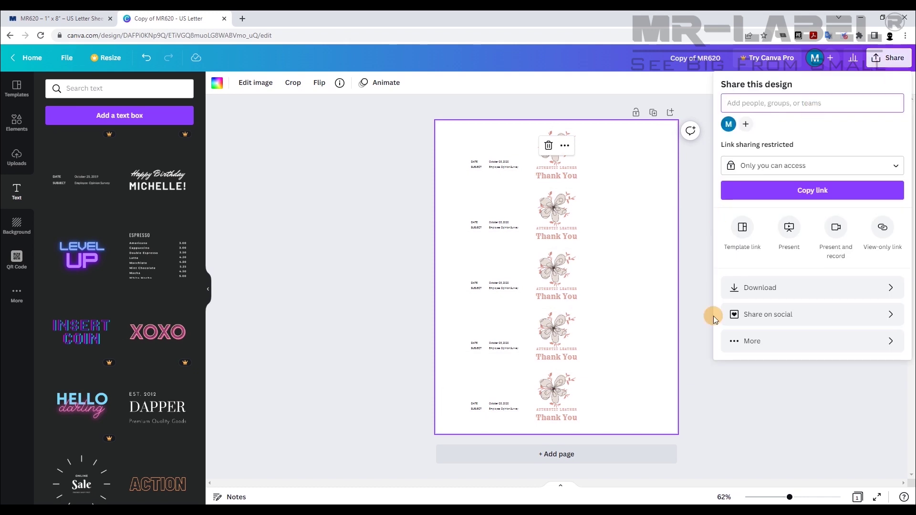
{"action": "left_click", "coordinate": [779, 289]}
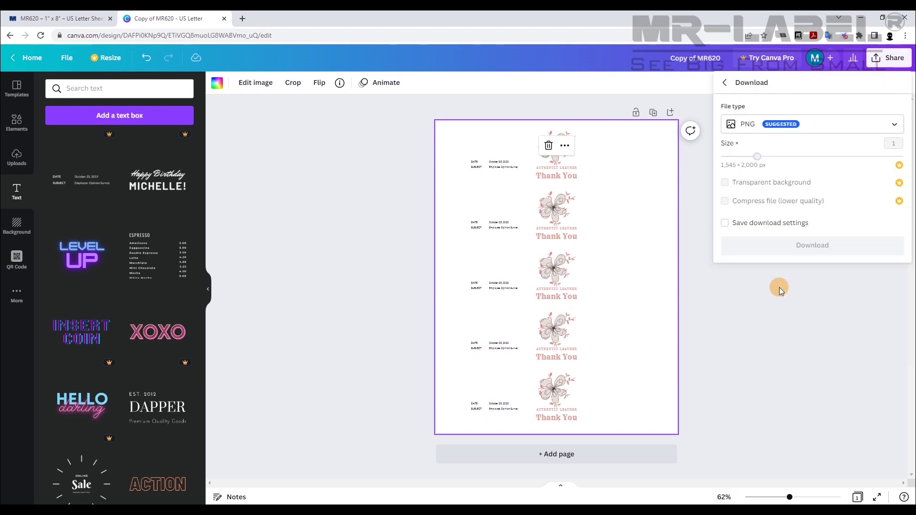
{"action": "left_click", "coordinate": [780, 125]}
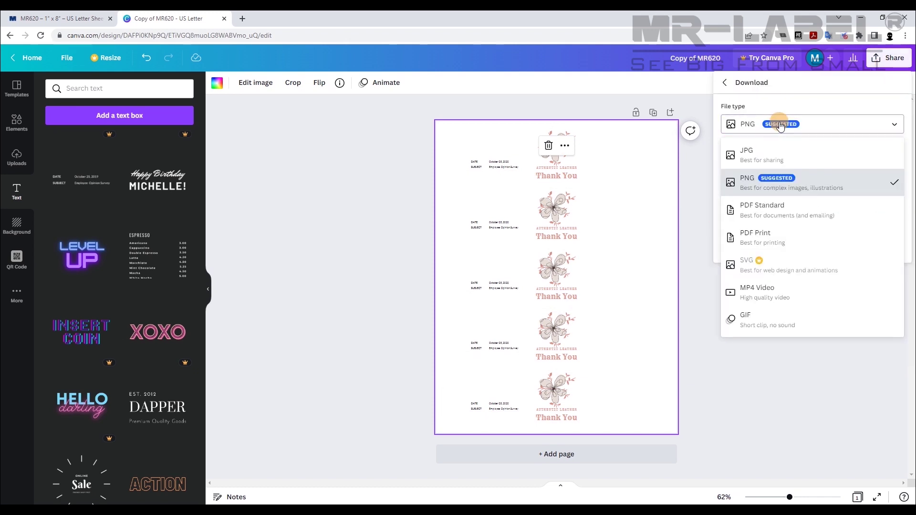
{"action": "left_click", "coordinate": [765, 236]}
{"action": "left_click", "coordinate": [782, 205]}
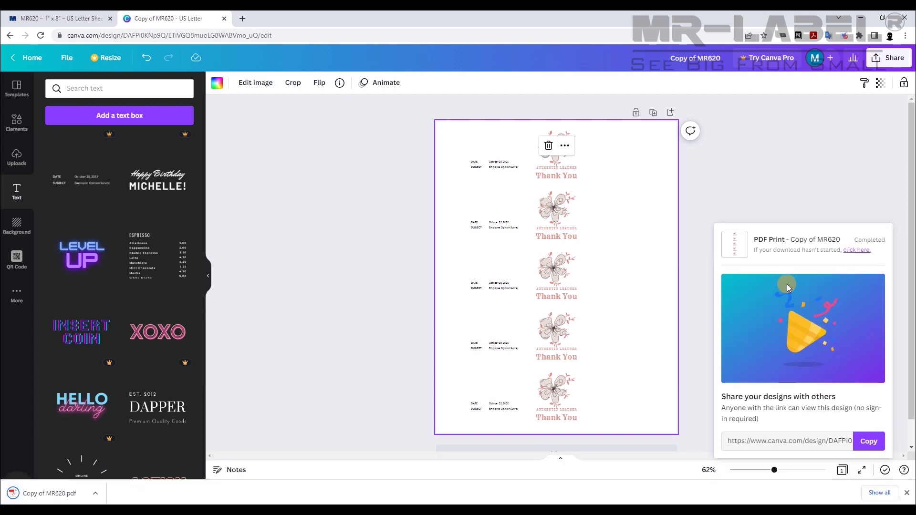
Step: Open Copy of MR620.pdf in Acrobat and zoom out to show all five labels
{"action": "left_click", "coordinate": [50, 492]}
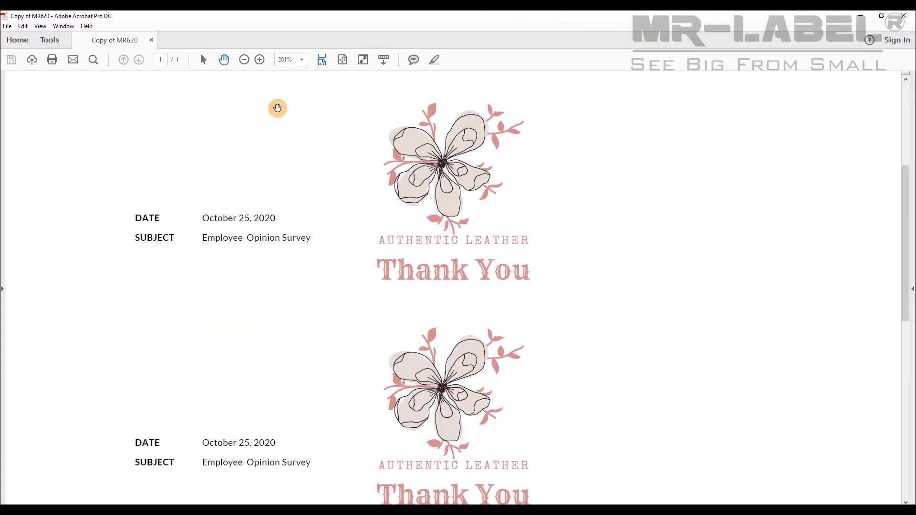
{"action": "left_click", "coordinate": [243, 60]}
{"action": "left_click", "coordinate": [244, 60]}
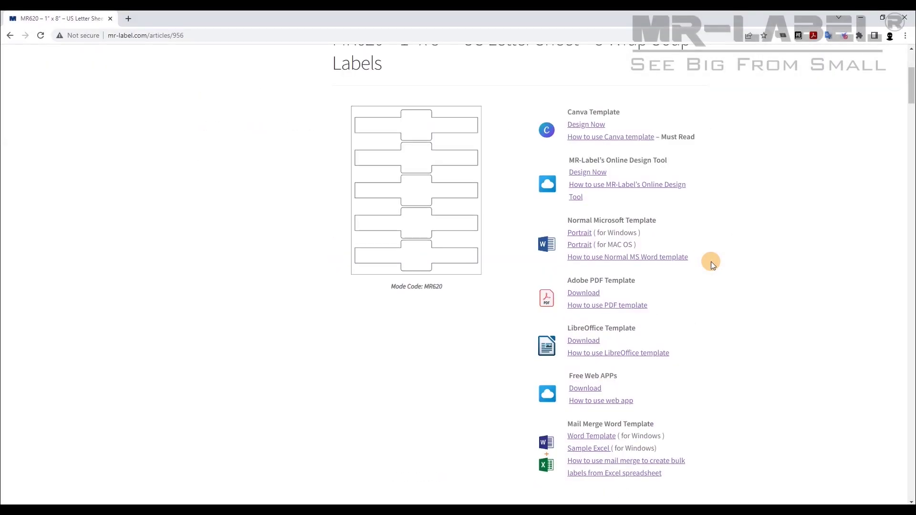
Step: Scroll the MR620 product page down to the Canva pre-designed label templates
{"action": "scroll", "coordinate": [710, 261], "scroll_direction": "down", "scroll_amount": 4}
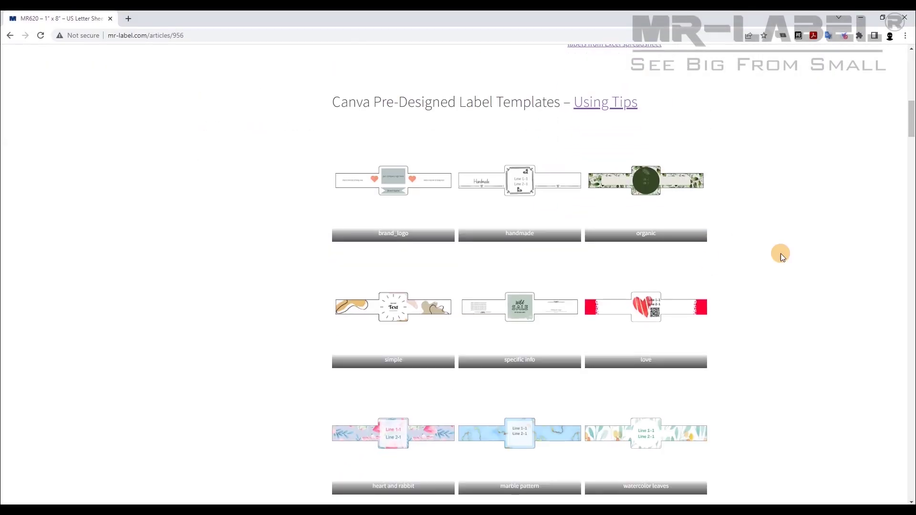
{"action": "scroll", "coordinate": [782, 254], "scroll_direction": "down", "scroll_amount": 1}
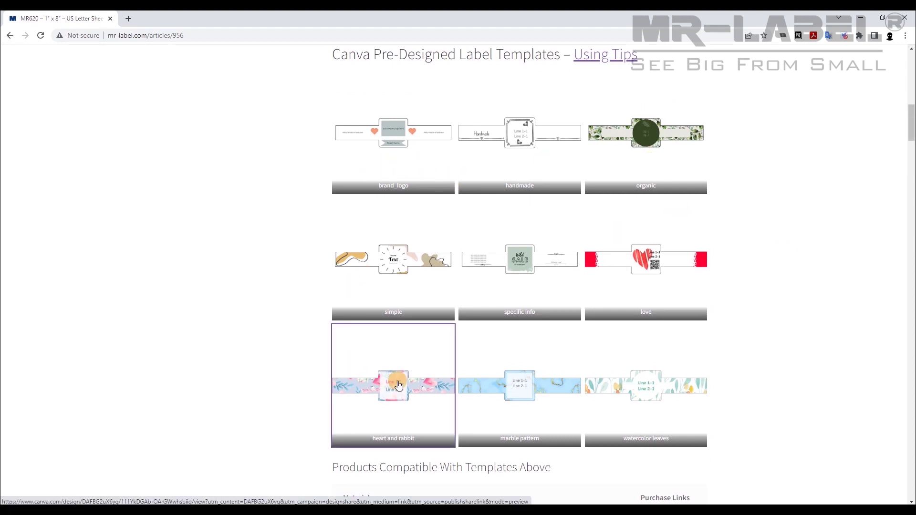
Step: Open the heart and rabbit template and change the headline to 'Thank You for your support.'
{"action": "left_click", "coordinate": [511, 445]}
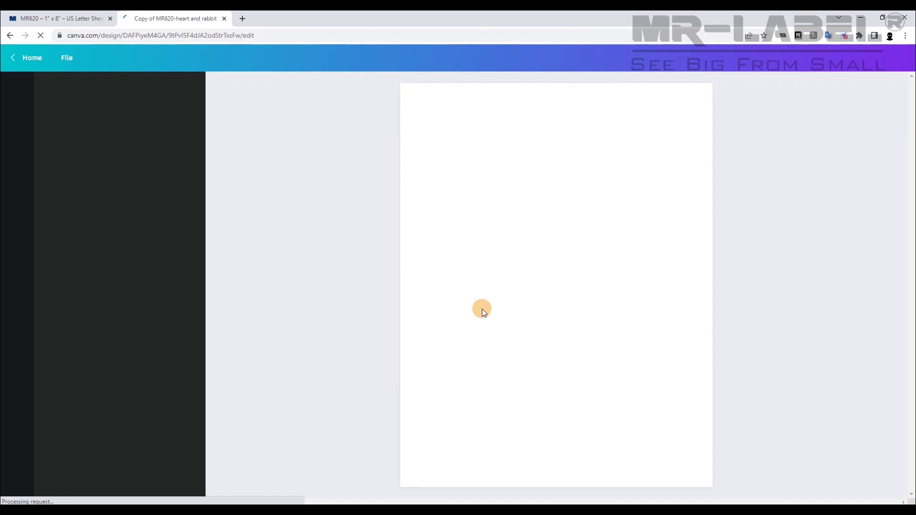
{"action": "scroll", "coordinate": [613, 194], "scroll_direction": "up", "scroll_amount": 5}
{"action": "double_click", "coordinate": [523, 159]}
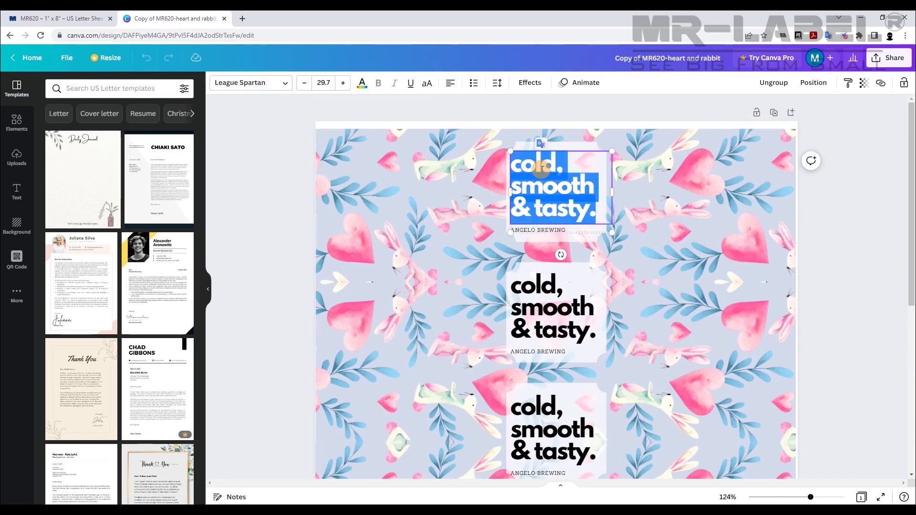
{"action": "type", "text": "Thank You"}
{"action": "type", "text": "for your support"}
{"action": "left_click", "coordinate": [644, 221]}
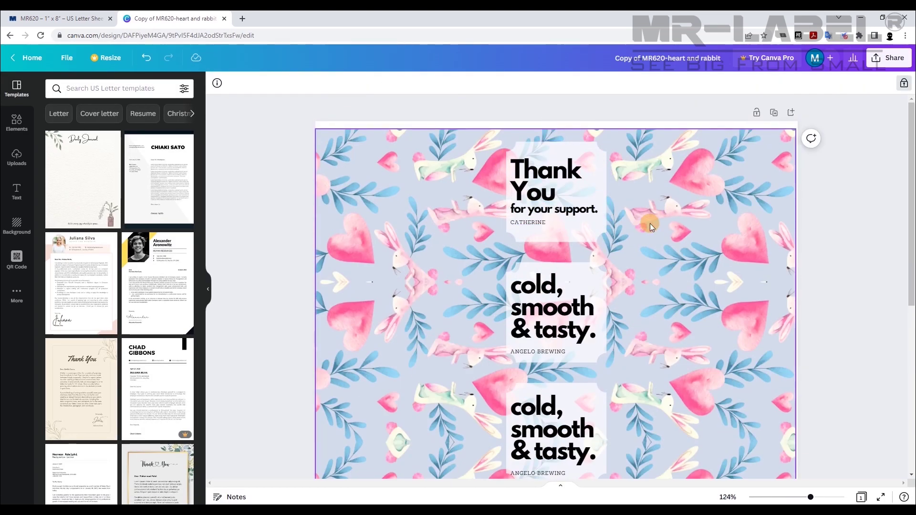
{"action": "scroll", "coordinate": [659, 327], "scroll_direction": "down", "scroll_amount": 1}
{"action": "scroll", "coordinate": [659, 326], "scroll_direction": "up", "scroll_amount": 5}
{"action": "scroll", "coordinate": [568, 364], "scroll_direction": "down", "scroll_amount": 3}
{"action": "scroll", "coordinate": [636, 261], "scroll_direction": "up", "scroll_amount": 3}
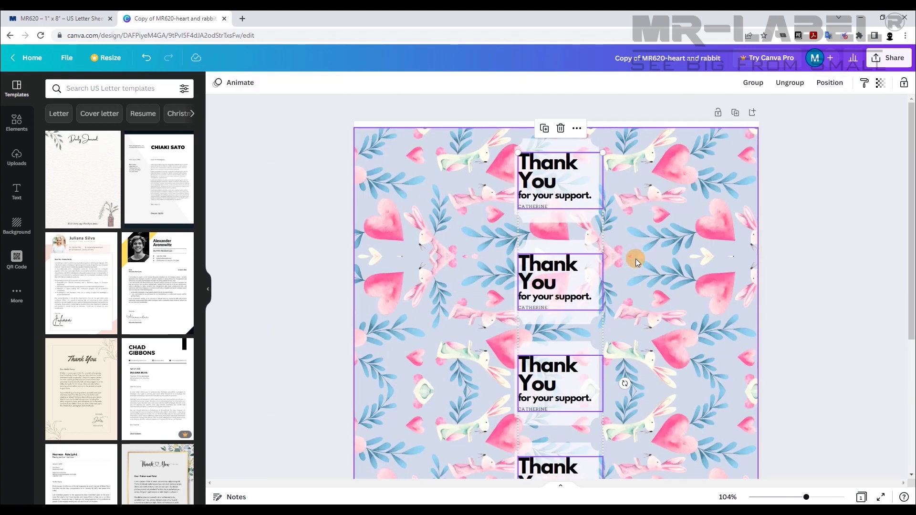
Step: Download the heart and rabbit design as a PDF Print file
{"action": "left_click", "coordinate": [894, 59]}
{"action": "left_click", "coordinate": [785, 289]}
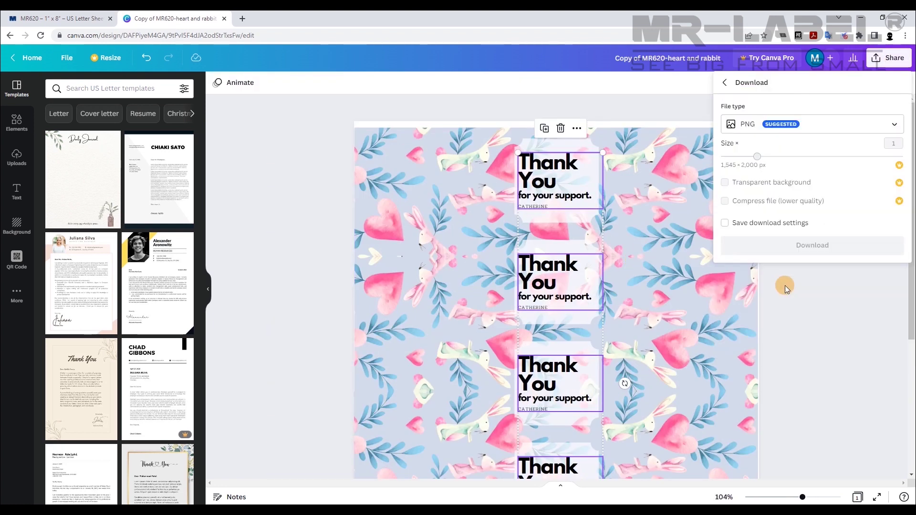
{"action": "left_click", "coordinate": [786, 124]}
{"action": "left_click", "coordinate": [774, 235]}
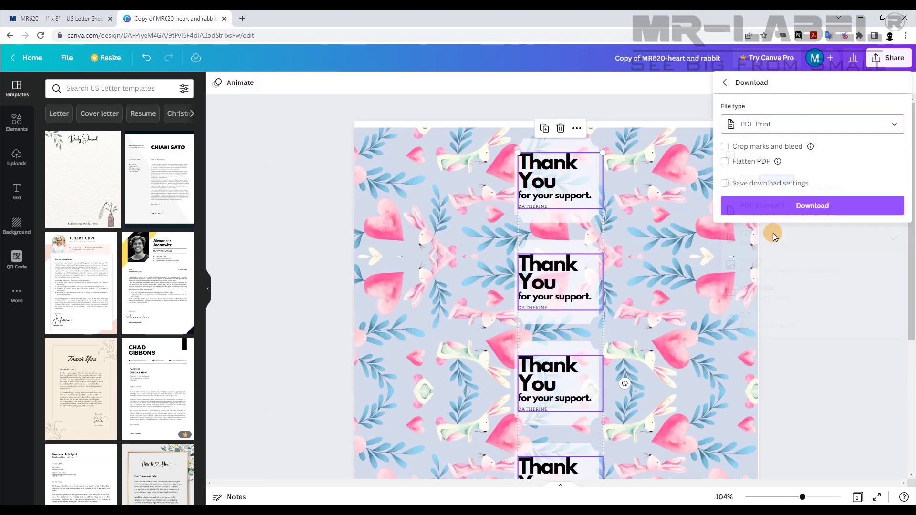
{"action": "left_click", "coordinate": [791, 207]}
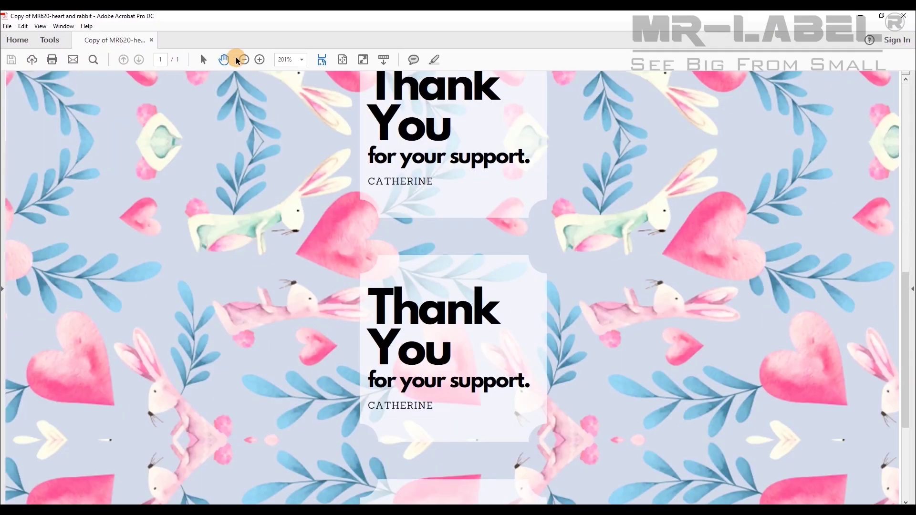
Step: Zoom the heart and rabbit PDF out to fit the whole page at 66.7%
{"action": "left_click", "coordinate": [244, 59]}
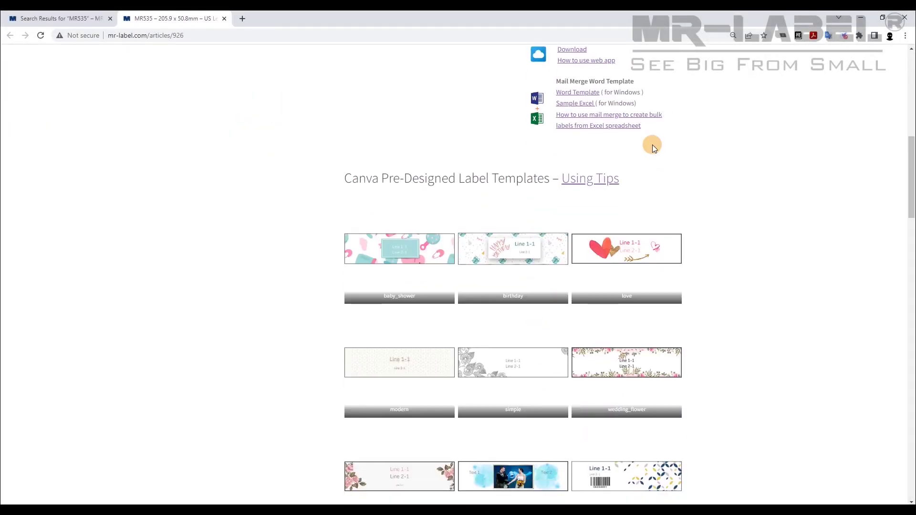
Step: Open the Using Tips of Canva Template article and read down to its label-border section
{"action": "left_click", "coordinate": [586, 185]}
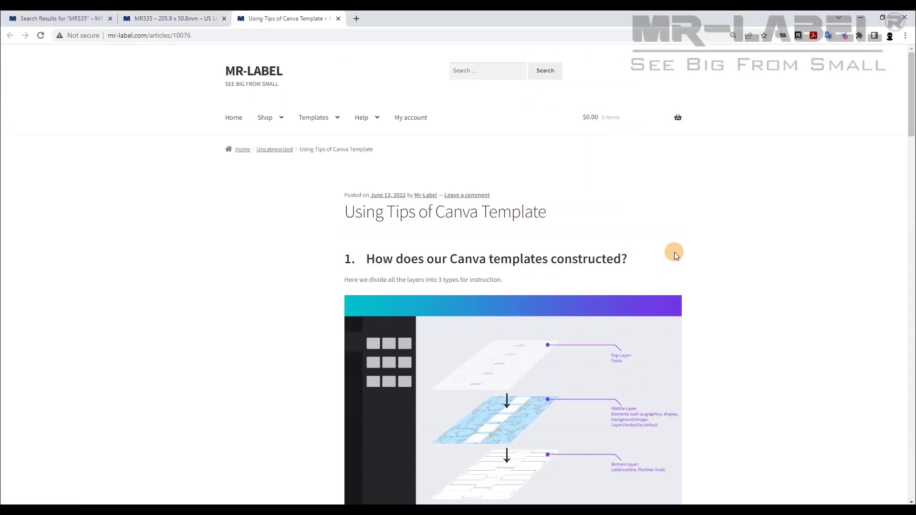
{"action": "scroll", "coordinate": [677, 253], "scroll_direction": "down", "scroll_amount": 8}
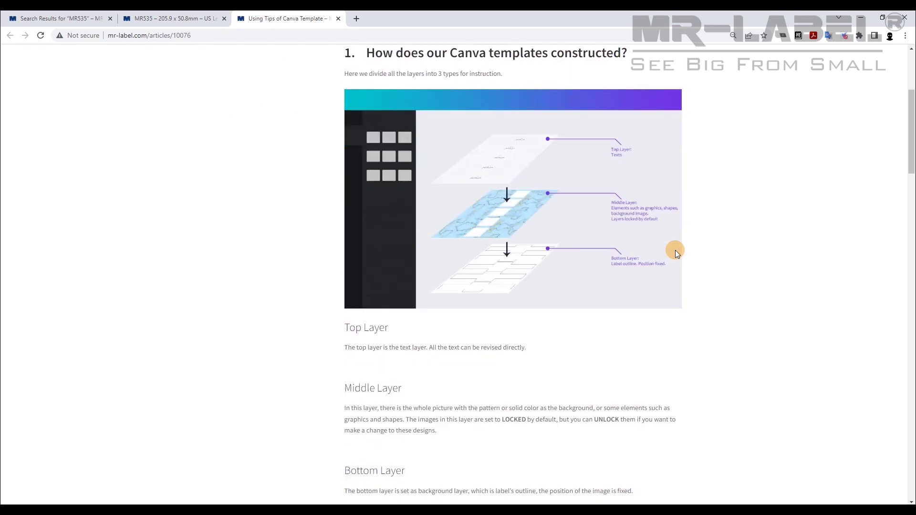
{"action": "scroll", "coordinate": [674, 250], "scroll_direction": "down", "scroll_amount": 9}
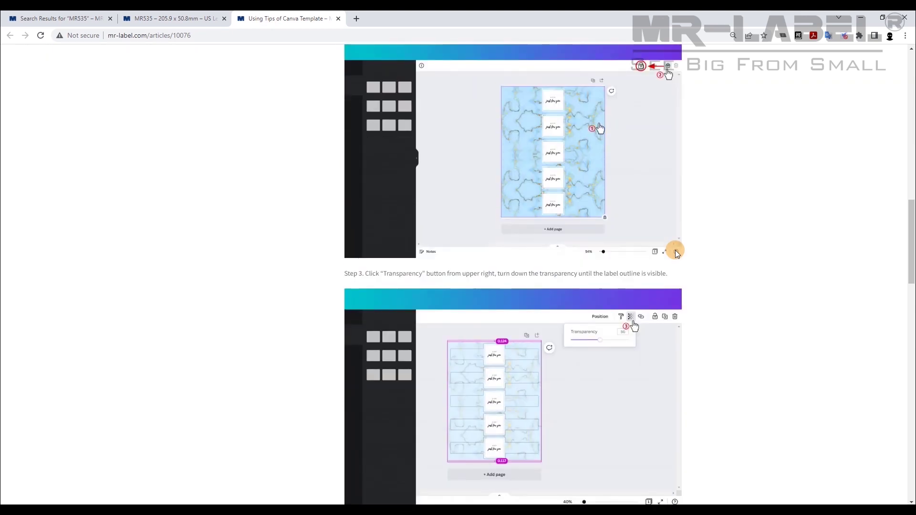
{"action": "scroll", "coordinate": [701, 333], "scroll_direction": "down", "scroll_amount": 3}
{"action": "scroll", "coordinate": [702, 333], "scroll_direction": "down", "scroll_amount": 7}
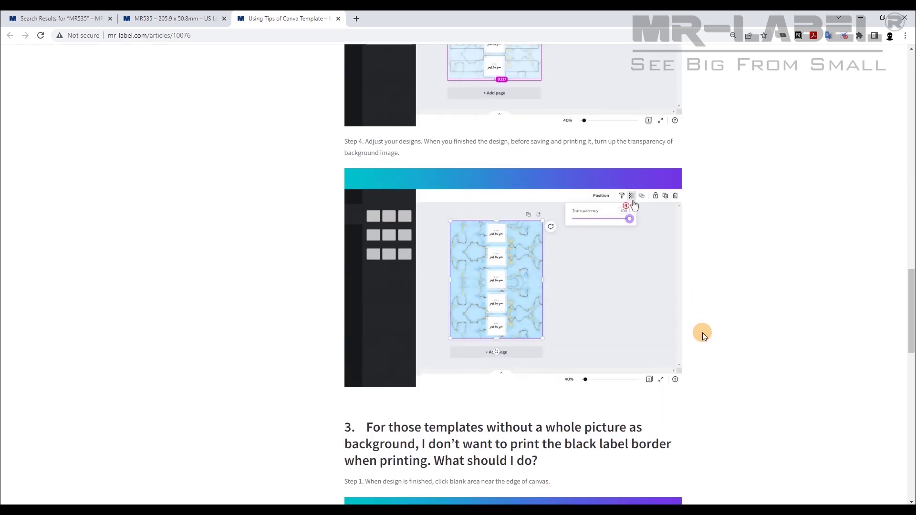
{"action": "scroll", "coordinate": [702, 333], "scroll_direction": "down", "scroll_amount": 6}
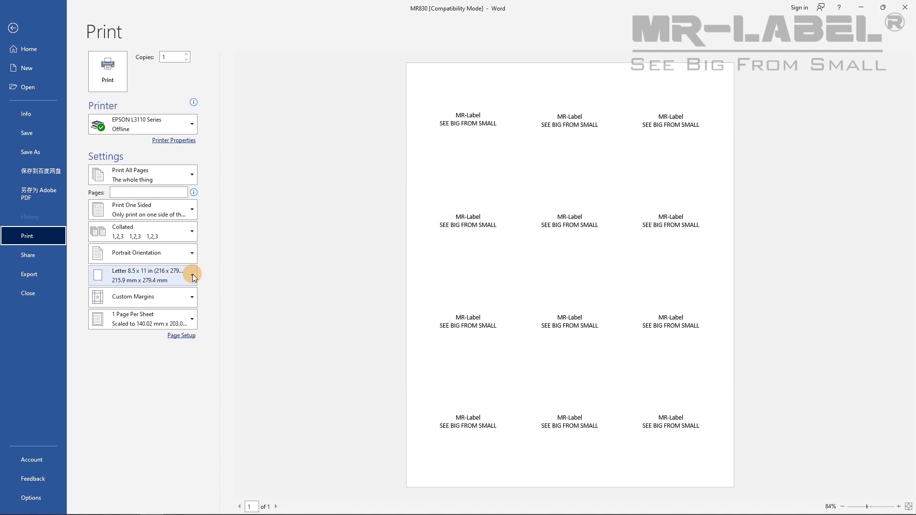
Step: Keep Letter 8.5 x 11 in paper and check the EPSON printer's Document Size setting
{"action": "left_click", "coordinate": [192, 275]}
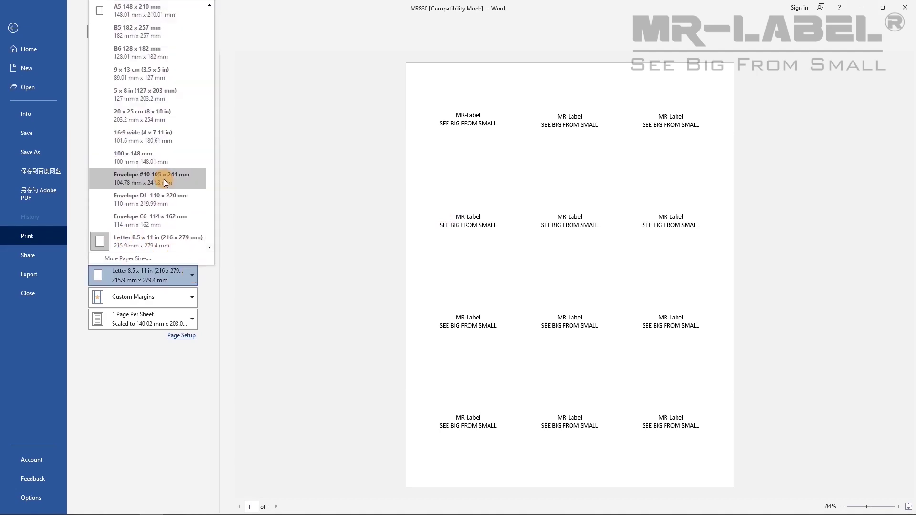
{"action": "scroll", "coordinate": [163, 173], "scroll_direction": "up", "scroll_amount": 4}
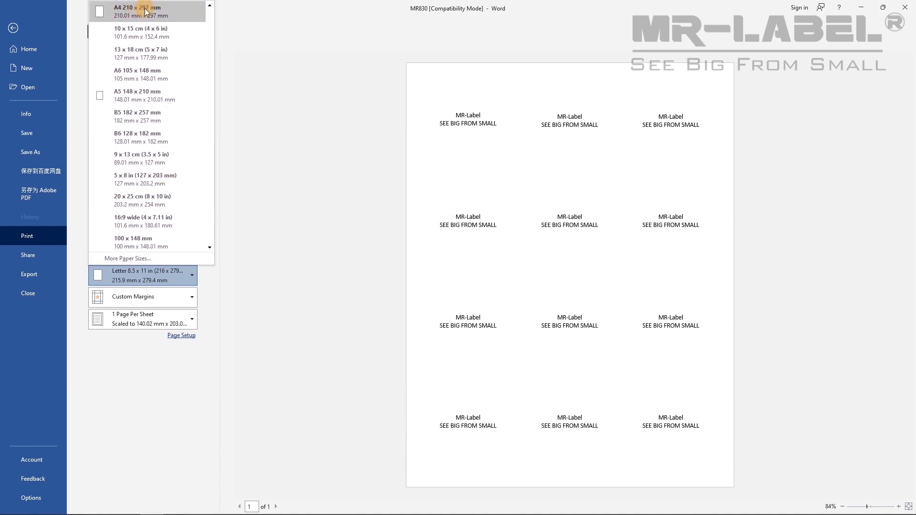
{"action": "left_click", "coordinate": [302, 196]}
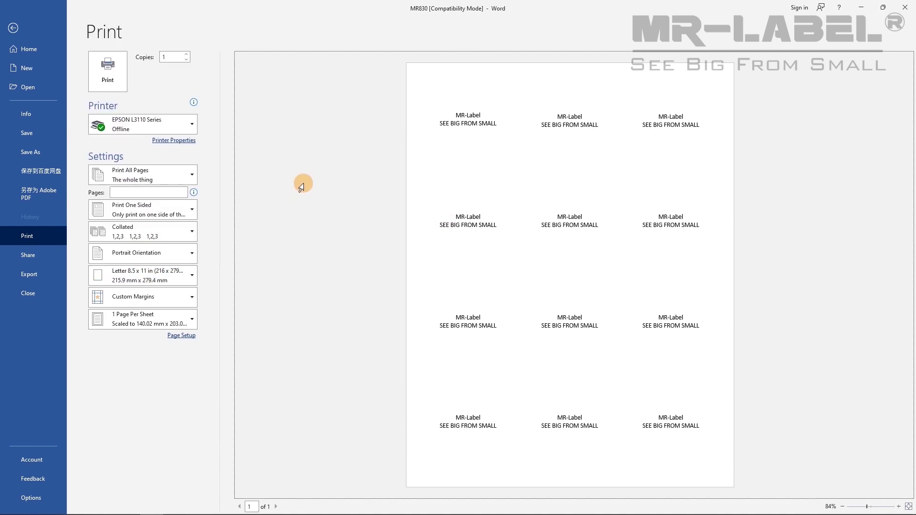
{"action": "left_click", "coordinate": [181, 140]}
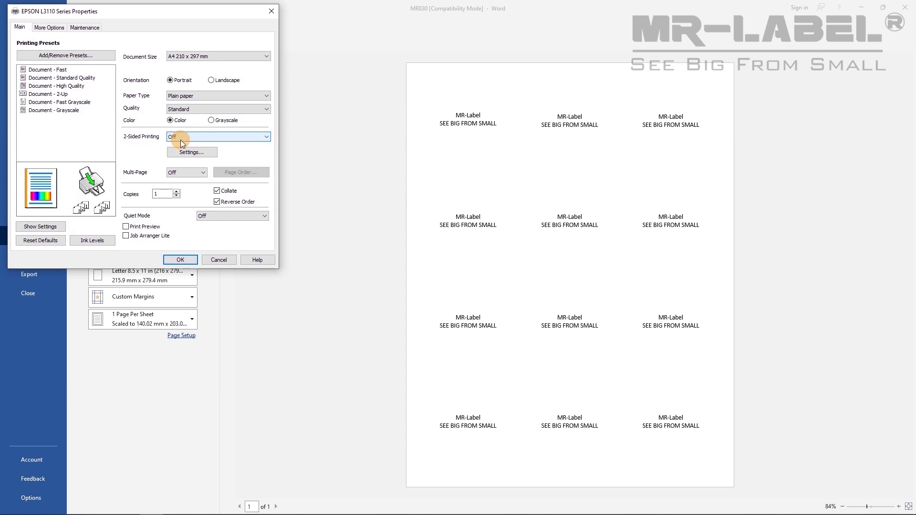
{"action": "left_click", "coordinate": [197, 56]}
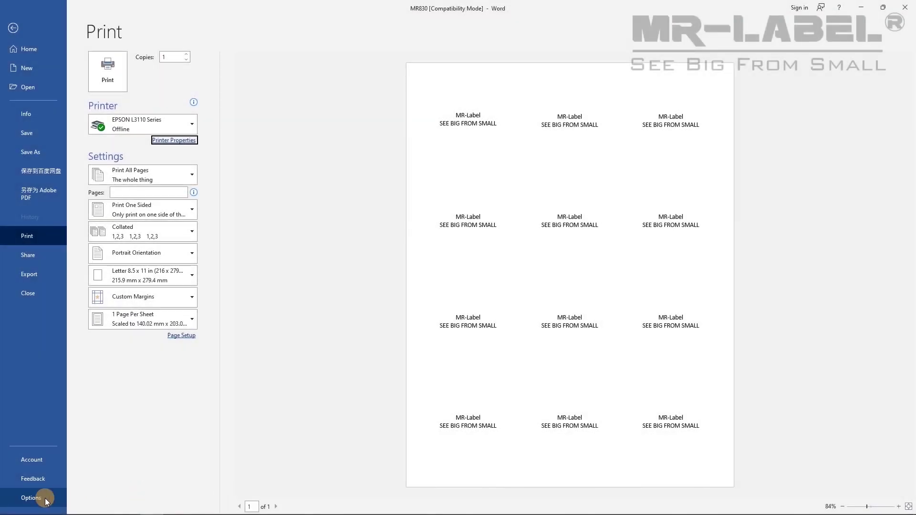
Step: Uncheck 'Scale content for A4 or 8.5 x 11 paper sizes' in Word's Advanced options
{"action": "left_click", "coordinate": [32, 497]}
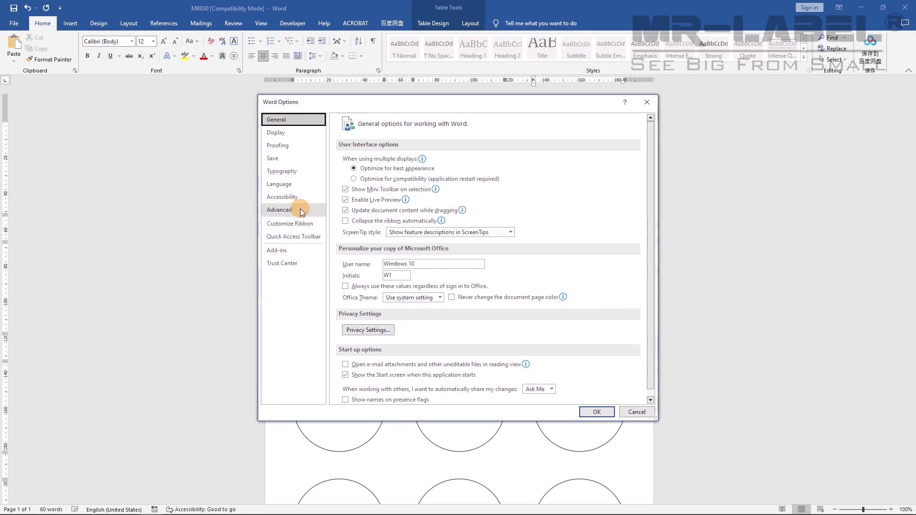
{"action": "left_click", "coordinate": [300, 209]}
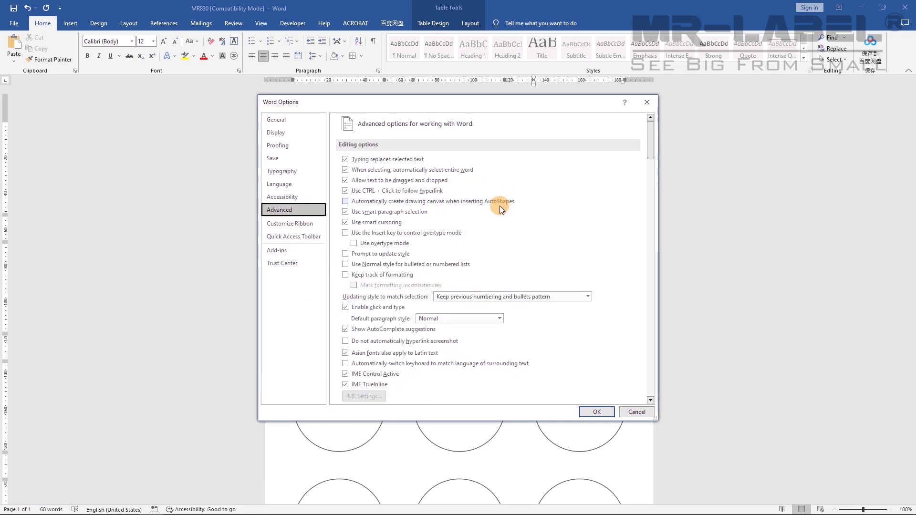
{"action": "scroll", "coordinate": [499, 225], "scroll_direction": "down", "scroll_amount": 15}
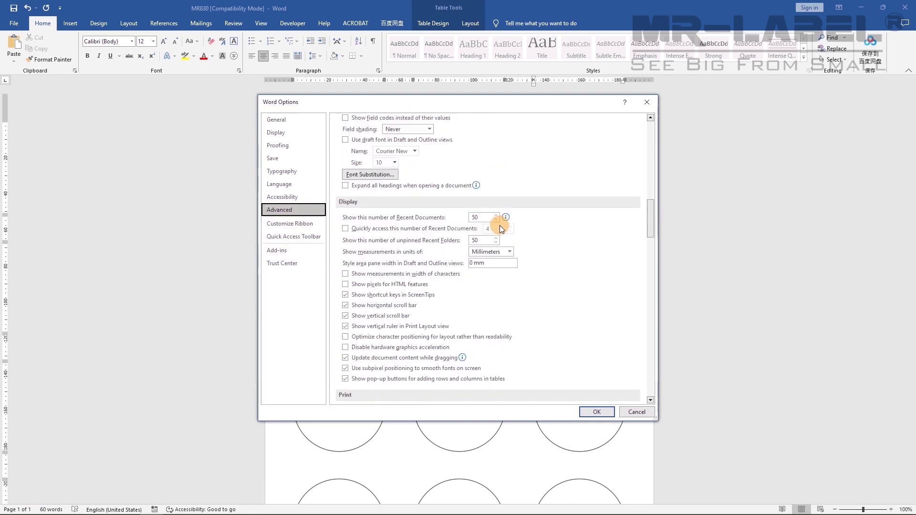
{"action": "scroll", "coordinate": [500, 225], "scroll_direction": "down", "scroll_amount": 5}
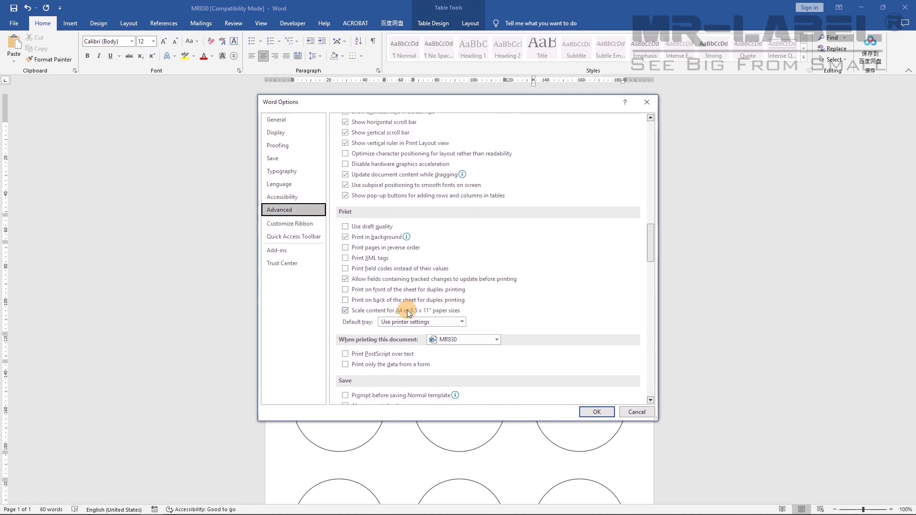
{"action": "left_click", "coordinate": [343, 311]}
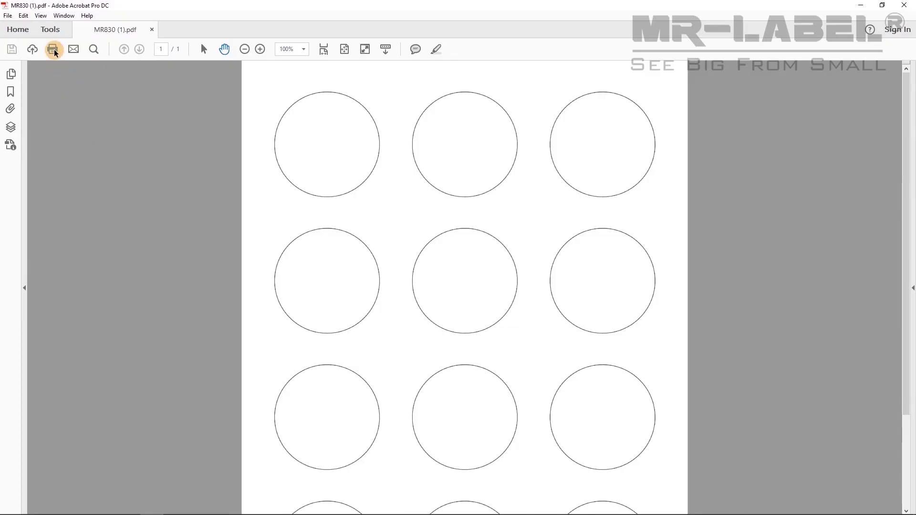
Step: Print MR830 (1).pdf on Letter 8.5 x 11 in paper at actual size instead of fit
{"action": "left_click", "coordinate": [53, 50]}
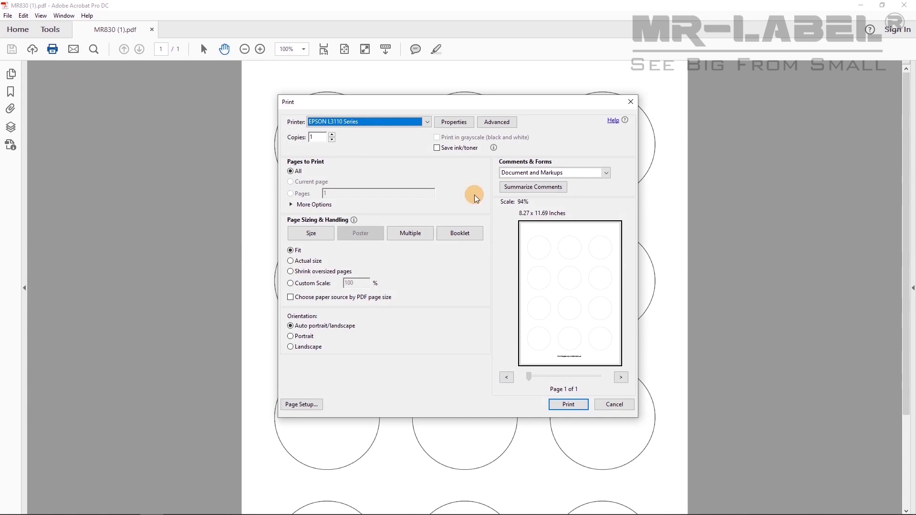
{"action": "left_click", "coordinate": [454, 123]}
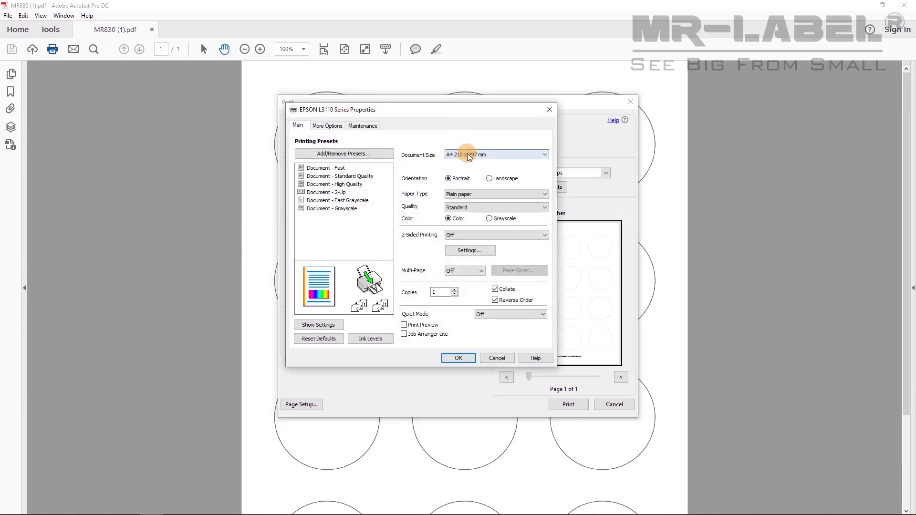
{"action": "left_click", "coordinate": [469, 157]}
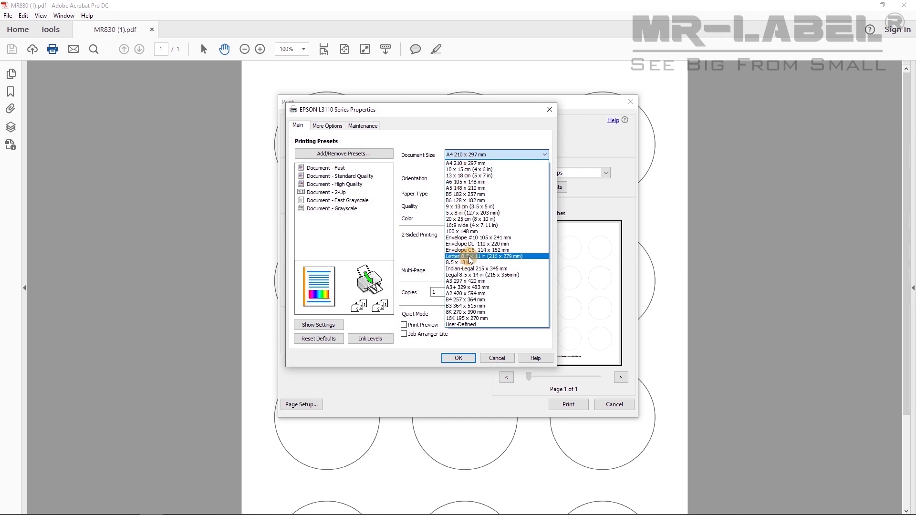
{"action": "left_click", "coordinate": [525, 257]}
{"action": "left_click", "coordinate": [459, 359]}
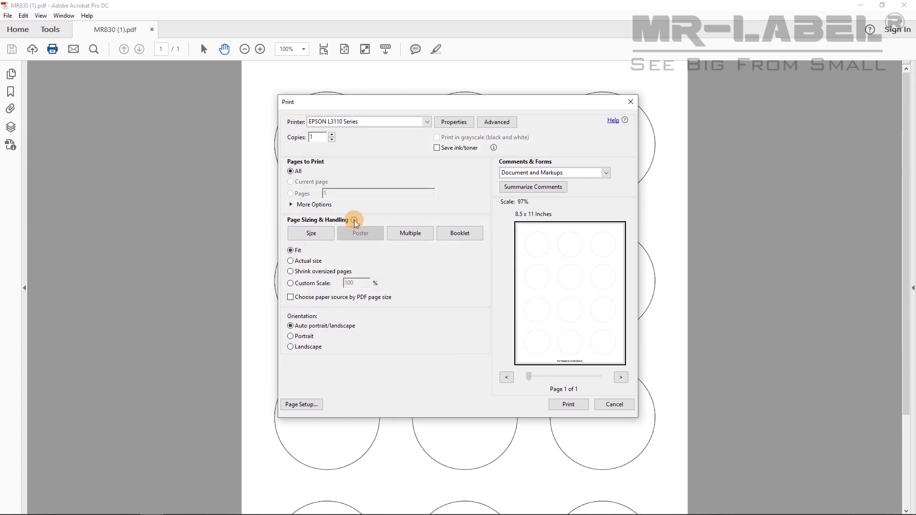
{"action": "left_click", "coordinate": [306, 263]}
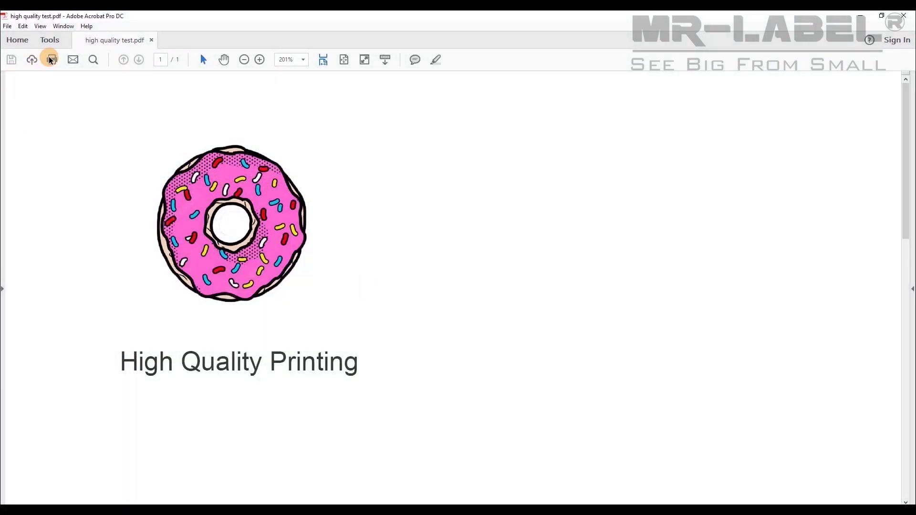
Step: Check the EPSON L3110 print quality options for high quality test.pdf
{"action": "left_click", "coordinate": [51, 60]}
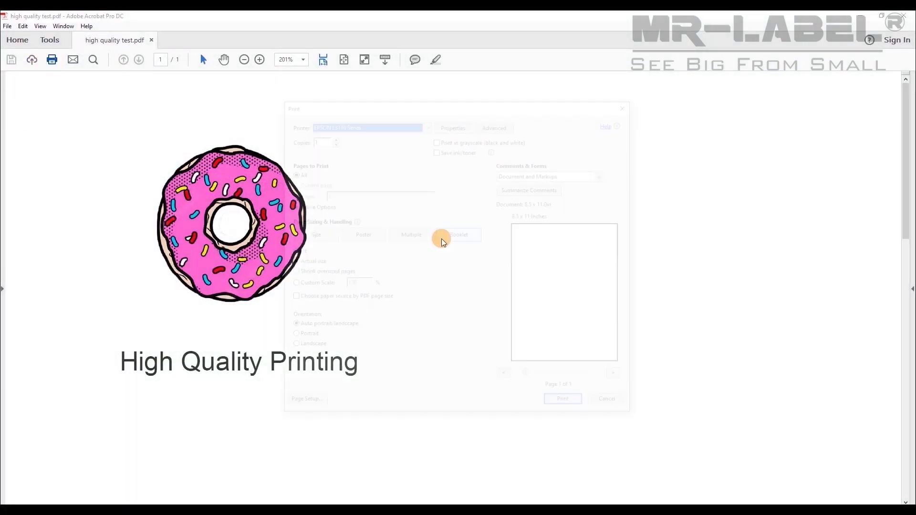
{"action": "left_click", "coordinate": [453, 122]}
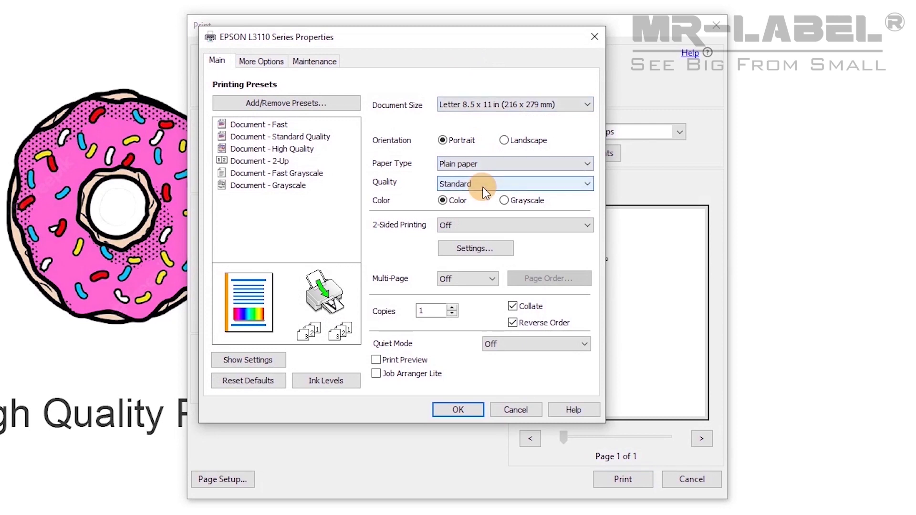
{"action": "left_click", "coordinate": [482, 188]}
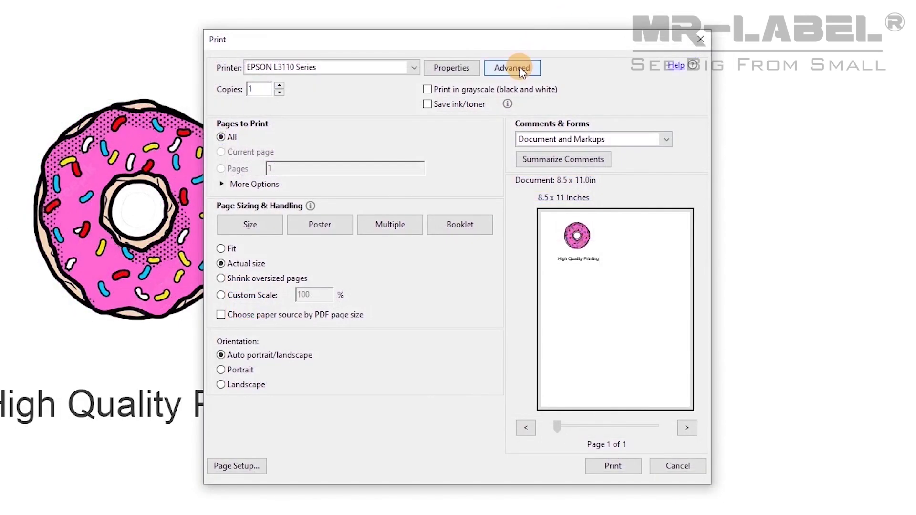
Step: Change the advanced print resolution from 300 to 150 dpi and verify it
{"action": "left_click", "coordinate": [520, 67]}
{"action": "double_click", "coordinate": [571, 72]}
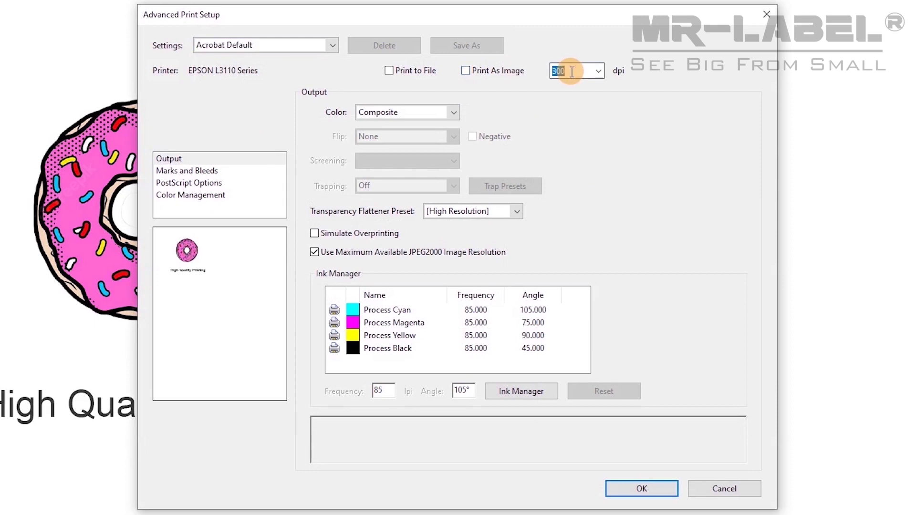
{"action": "left_click", "coordinate": [599, 70]}
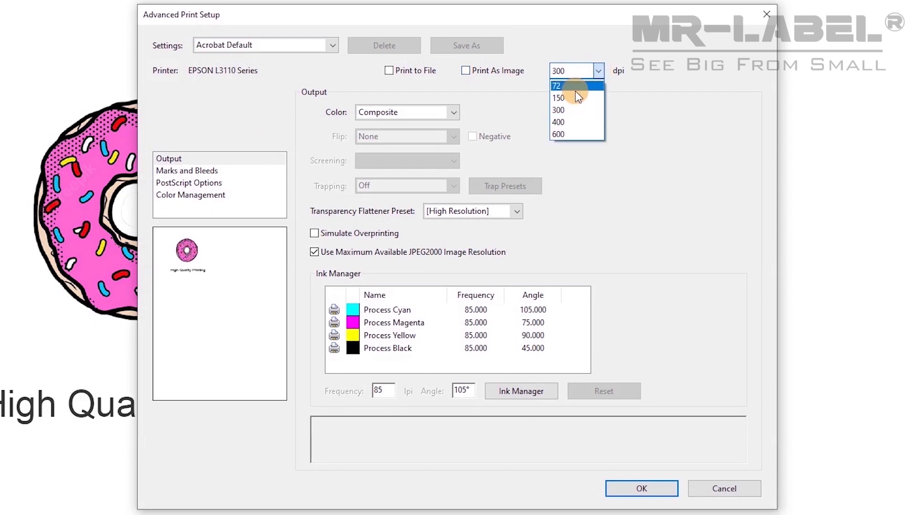
{"action": "left_click", "coordinate": [570, 99]}
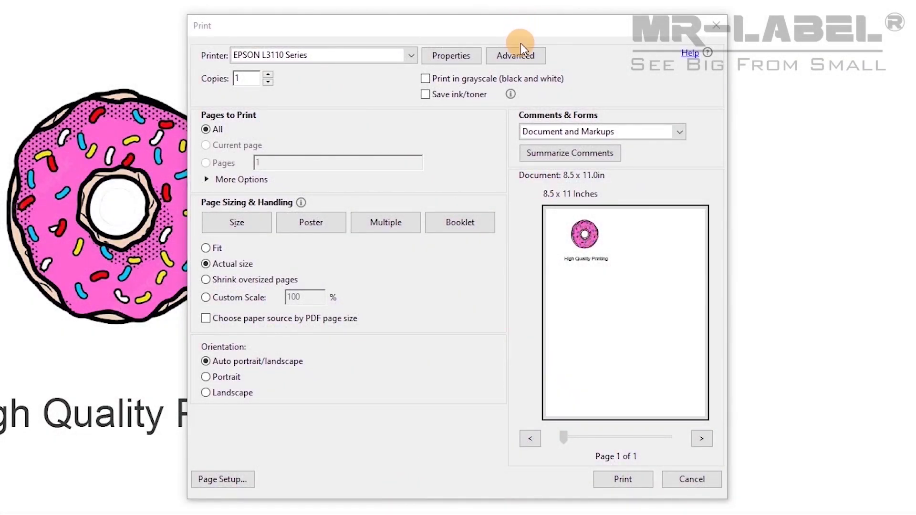
{"action": "left_click", "coordinate": [515, 55]}
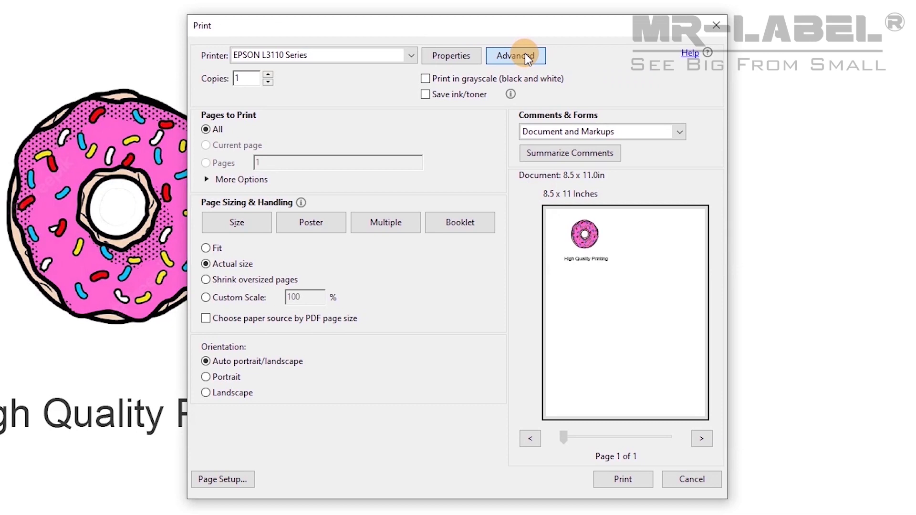